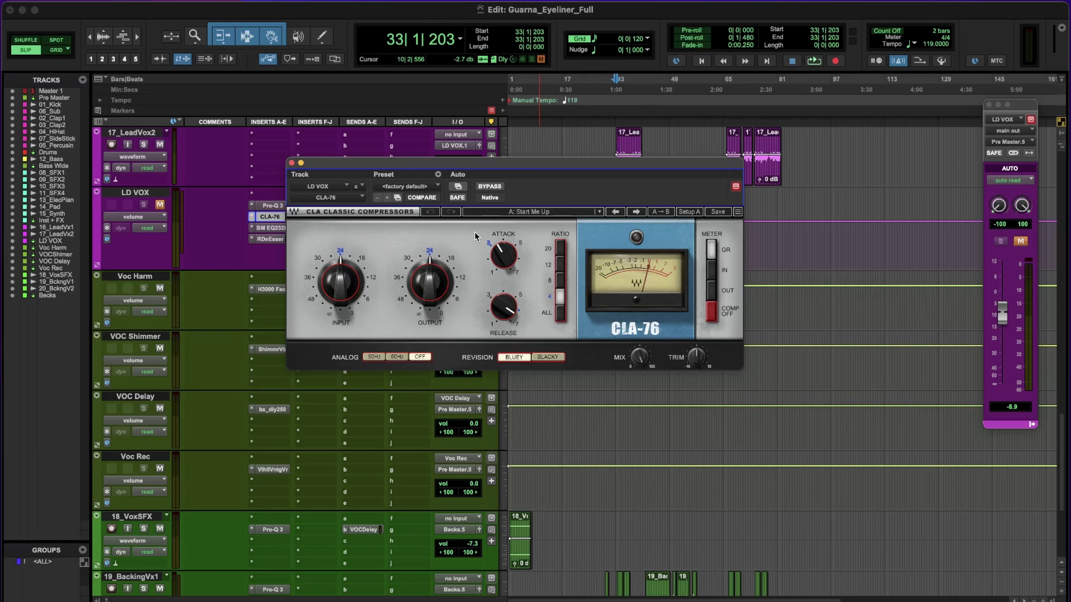
# View the CLA-76 plug-in's version information and compare its Blacky and Bluey revisions on the LD VOX track.
pyautogui.click(342, 215)
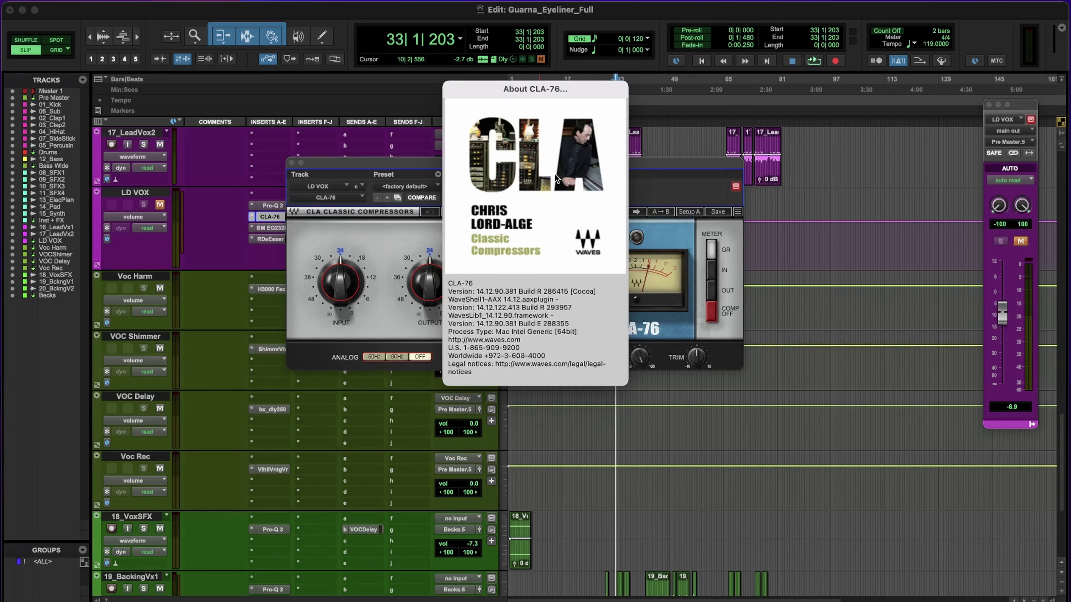
pyautogui.click(544, 186)
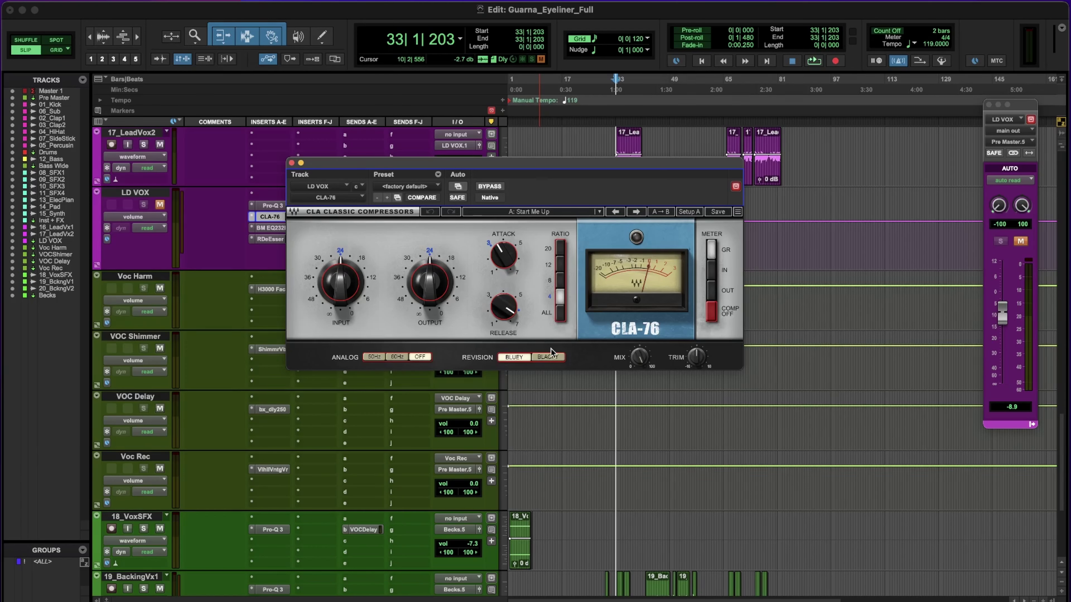
pyautogui.click(549, 357)
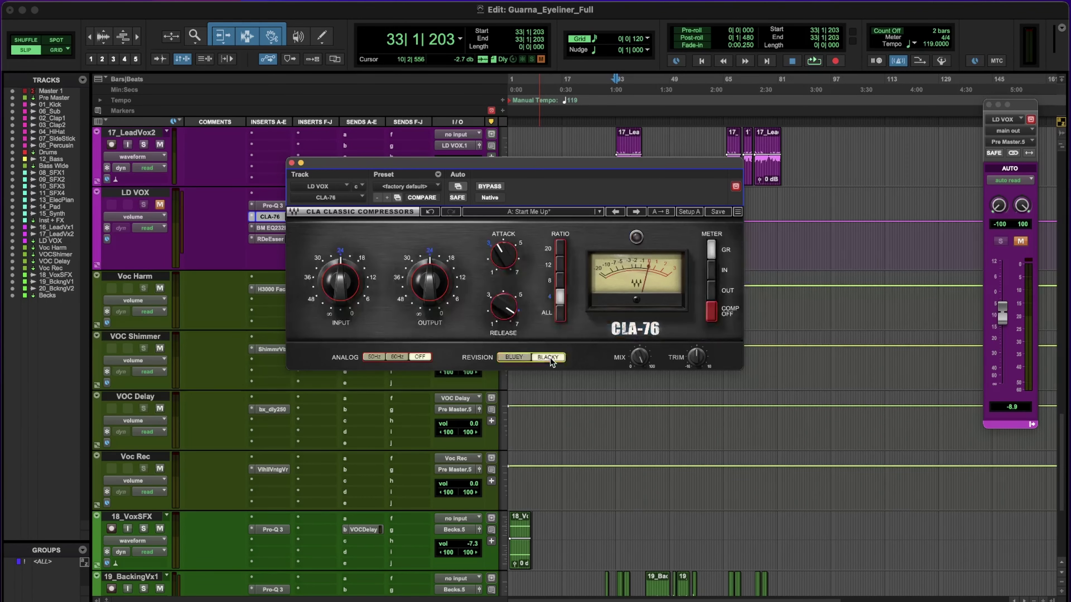
pyautogui.click(514, 357)
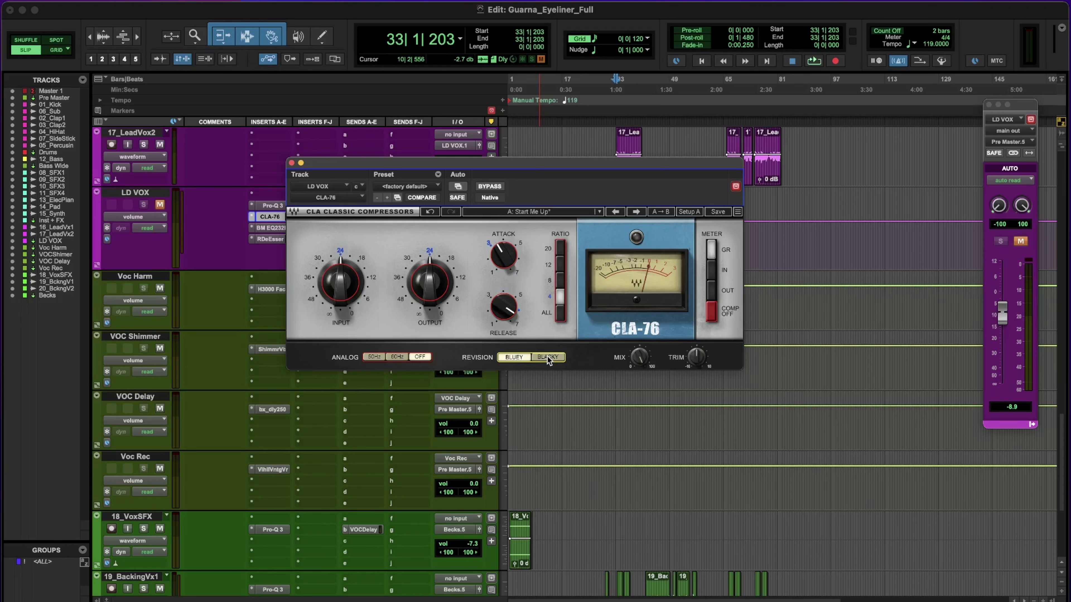
pyautogui.click(547, 357)
pyautogui.click(520, 357)
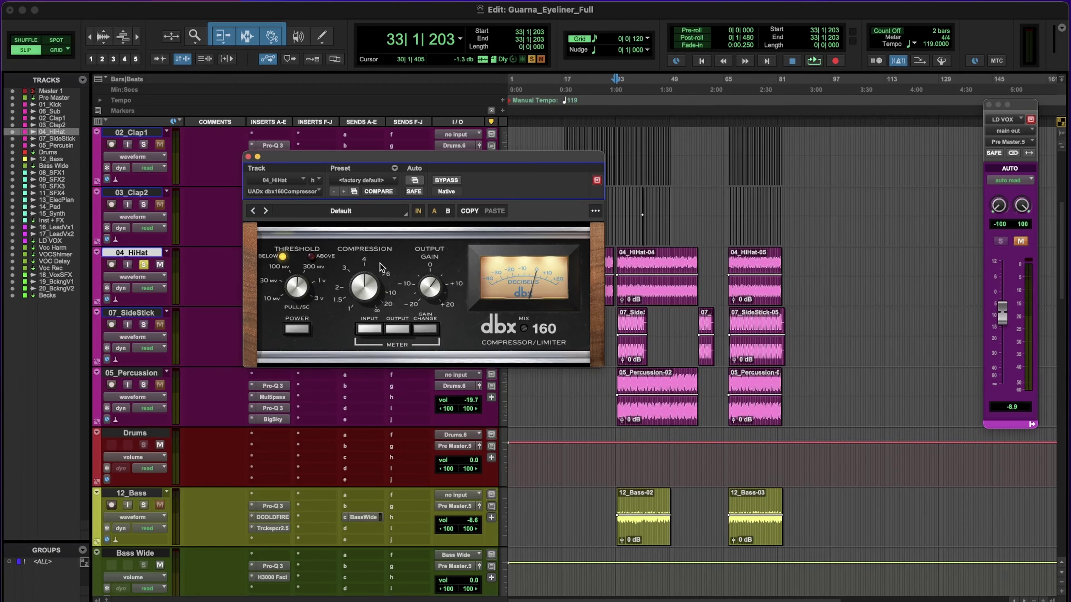
# Play the session and compare the 04_HiHat track with the dbx 160 compressor bypassed and active.
pyautogui.click(438, 181)
pyautogui.press('space')
pyautogui.click(451, 181)
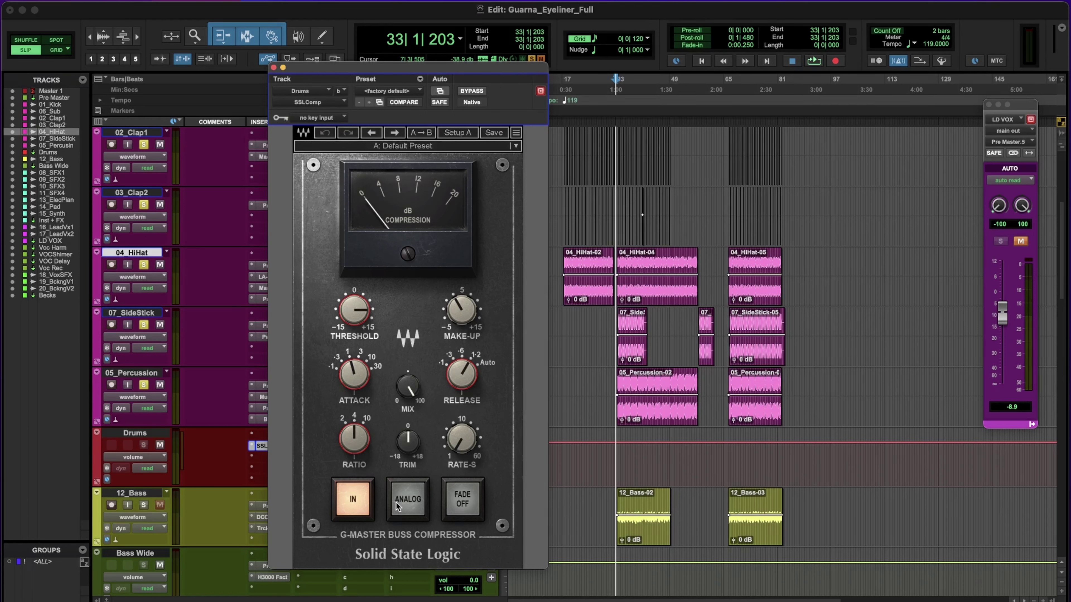
# Set the Drums bus SSLComp to 10 ms attack, ratio 4 and release .6, and lower its threshold to about -1.4 during playback.
pyautogui.moveTo(350, 379); pyautogui.dragTo(350, 361)
pyautogui.moveTo(364, 443)
pyautogui.mouseDown()
pyautogui.moveTo(362, 419)
pyautogui.moveTo(353, 439)
pyautogui.mouseUp()
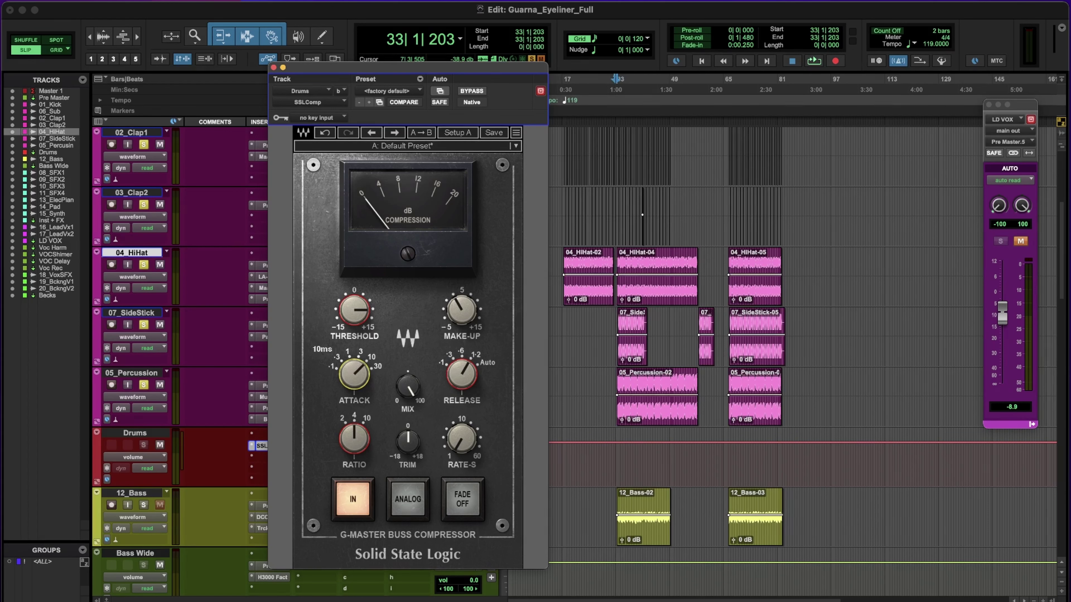
pyautogui.moveTo(463, 372); pyautogui.dragTo(462, 379)
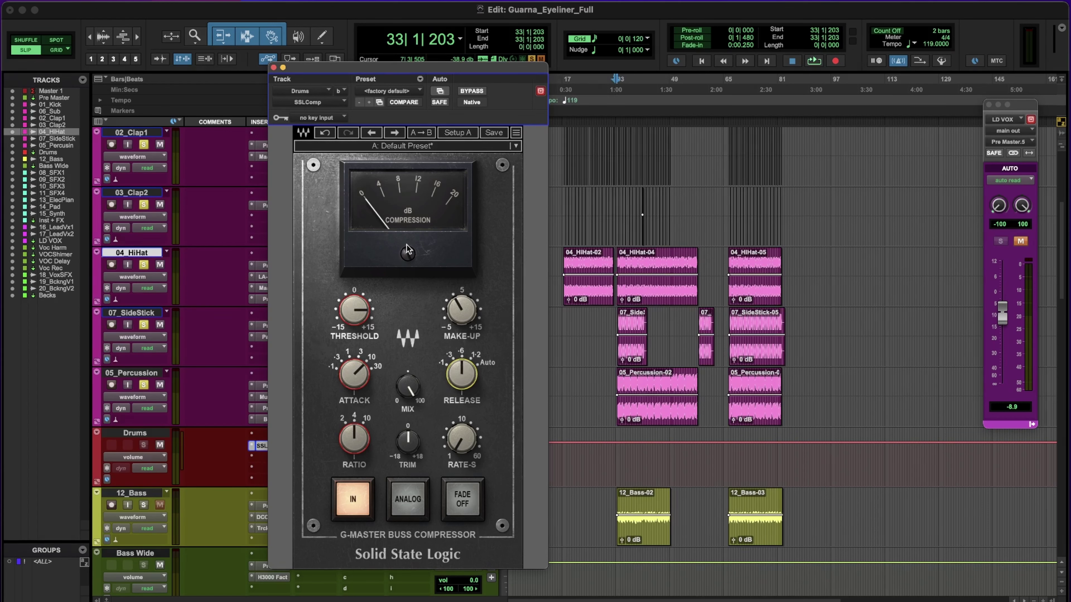
pyautogui.press('space')
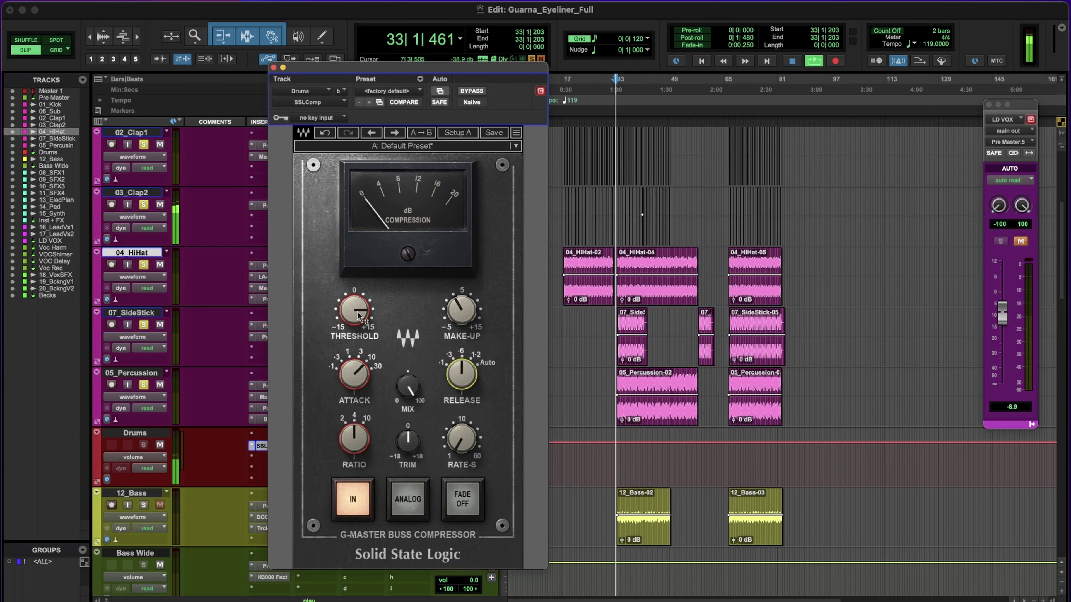
pyautogui.moveTo(354, 310); pyautogui.dragTo(354, 334)
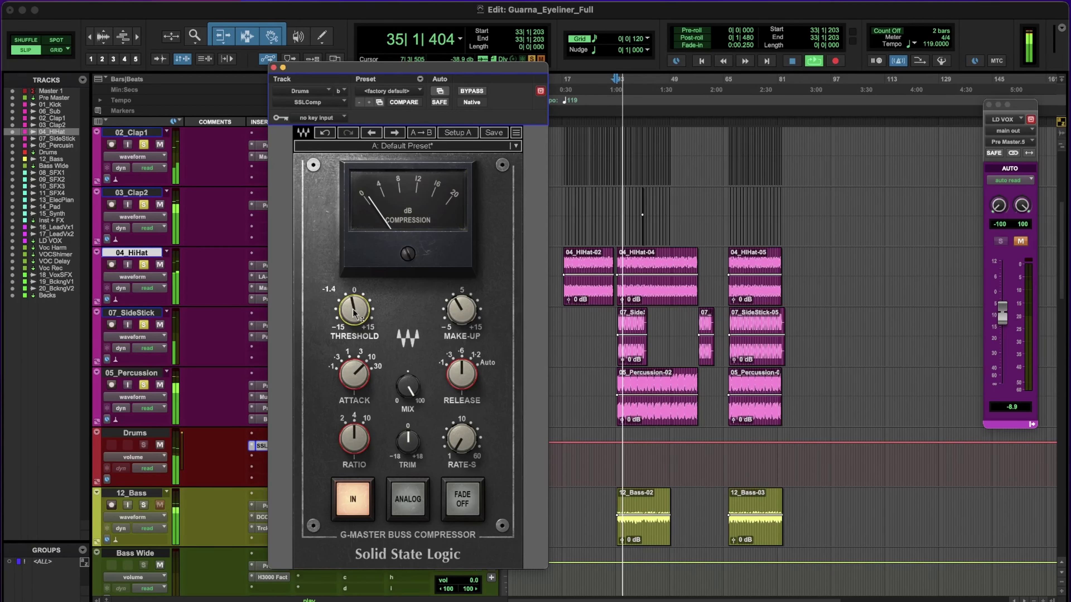
# Compare the playing drums with the G-Master Buss Compressor switched out and in.
pyautogui.click(348, 499)
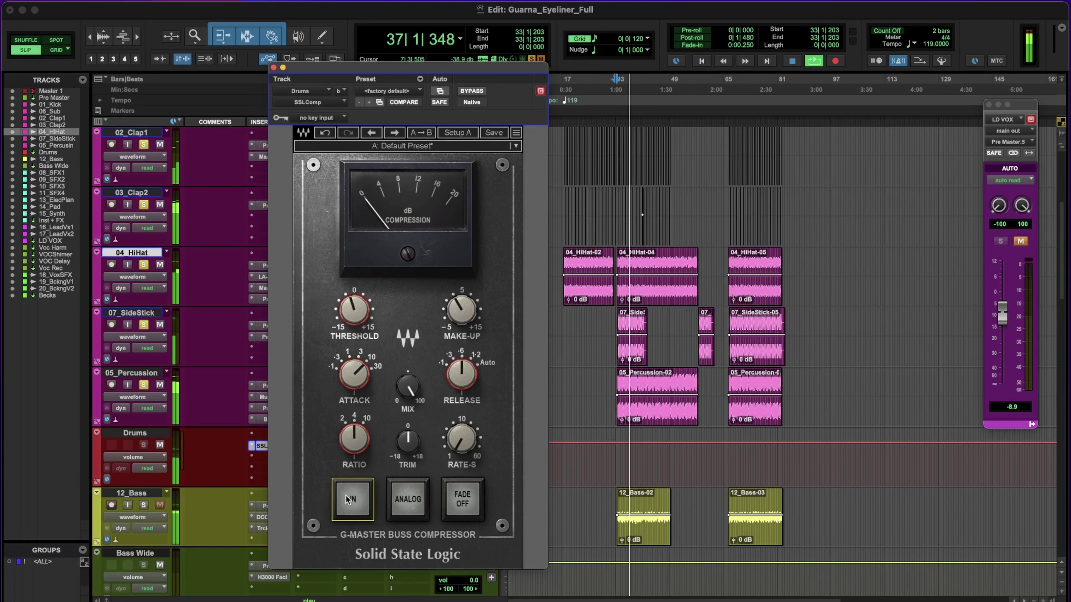
pyautogui.click(348, 499)
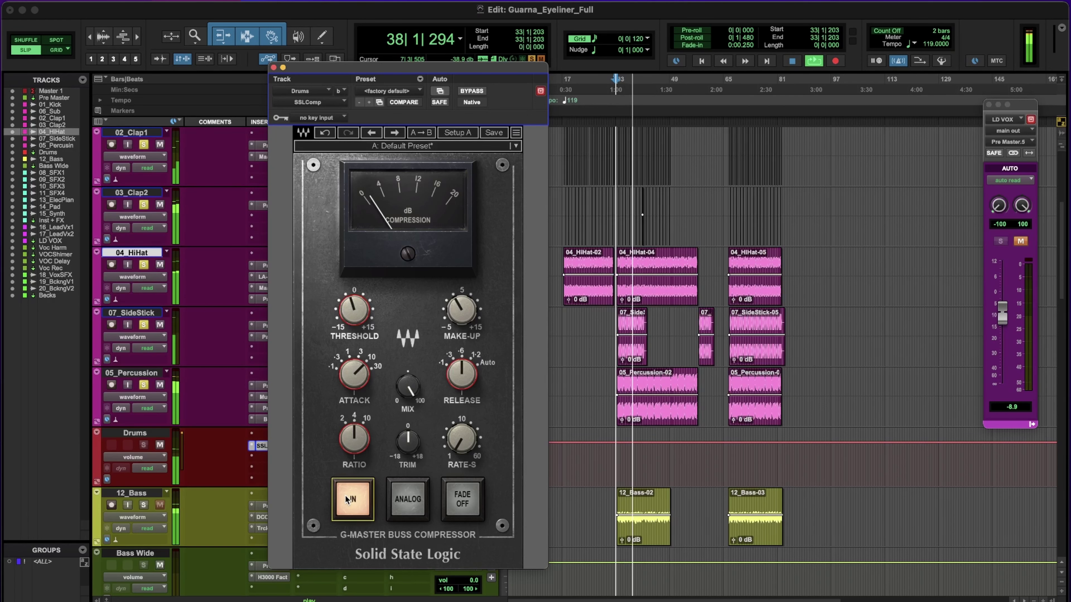
pyautogui.click(348, 499)
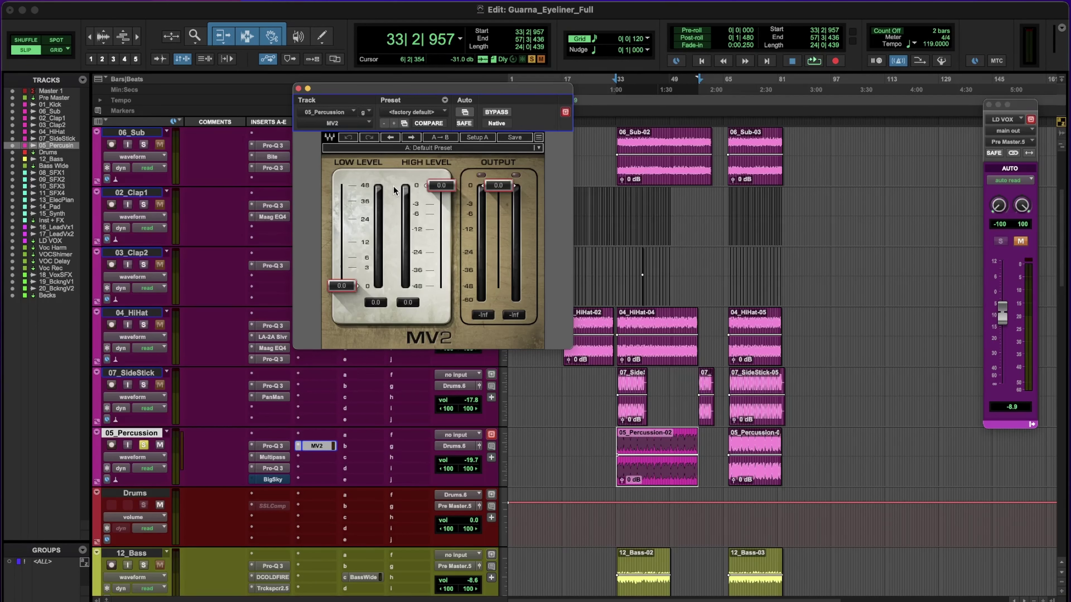
# During playback, set MV2 on 05_Percussion to High Level -7.5, Low Level 22.9 and Output about -14.2.
pyautogui.moveTo(431, 186); pyautogui.dragTo(431, 188)
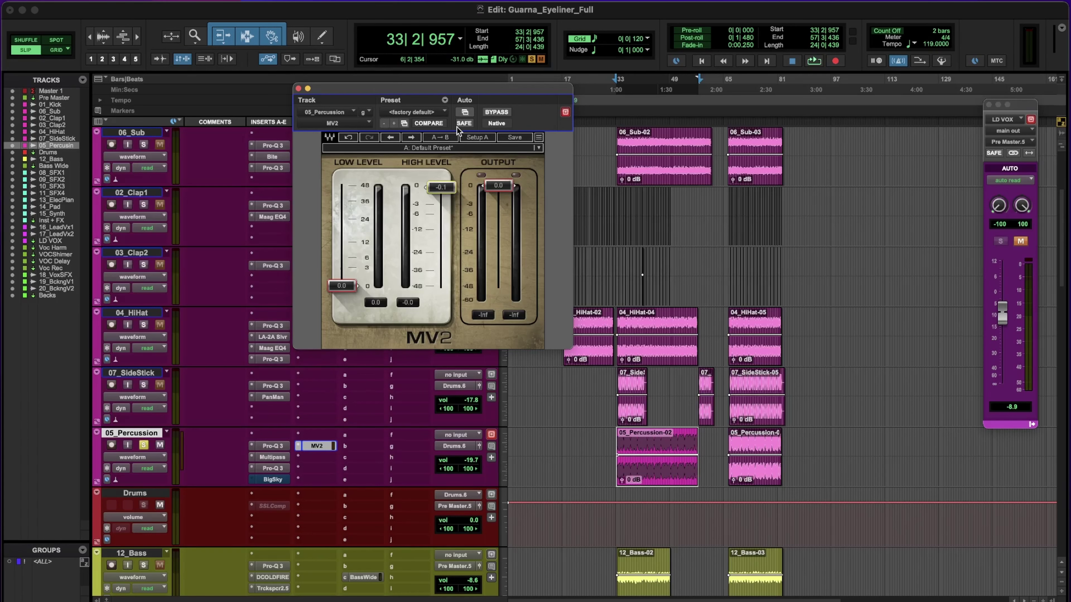
pyautogui.keyDown('alt'); pyautogui.click(440, 188); pyautogui.keyUp('alt')
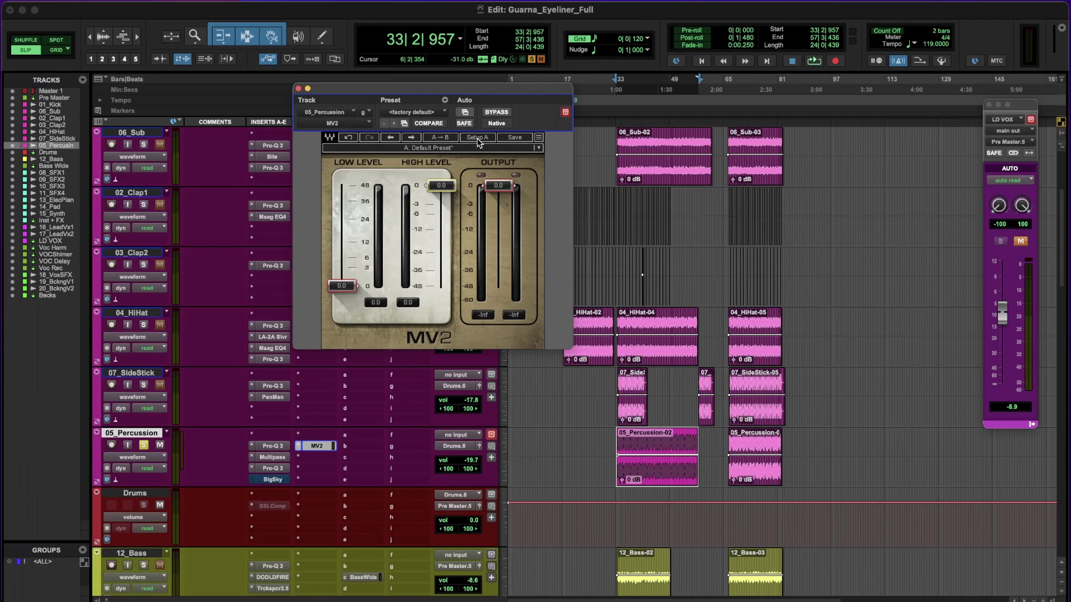
pyautogui.press('space')
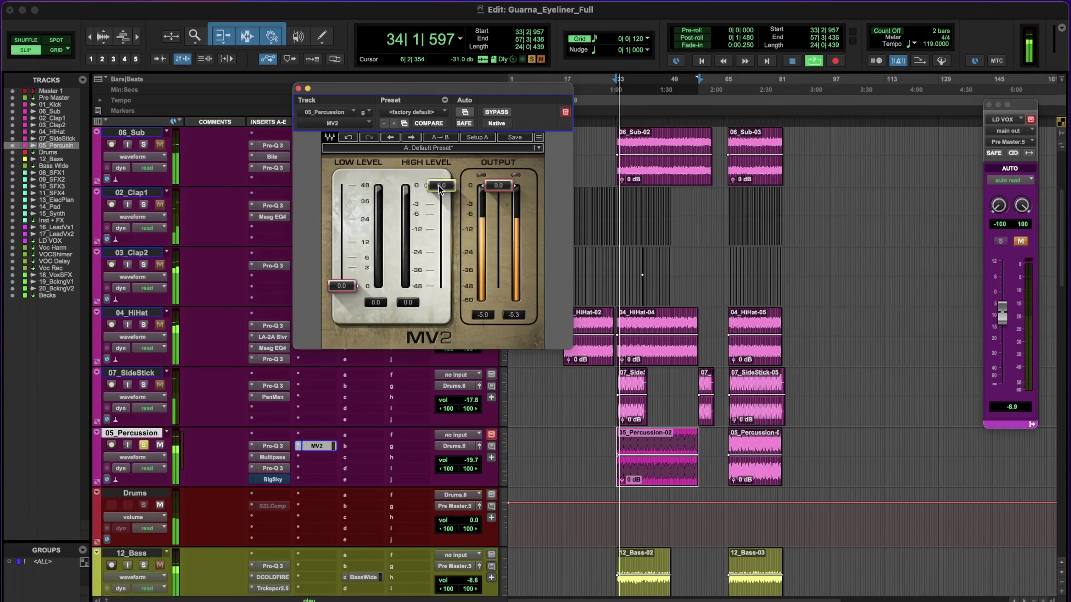
pyautogui.moveTo(440, 186); pyautogui.dragTo(441, 218)
pyautogui.moveTo(498, 185); pyautogui.dragTo(498, 216)
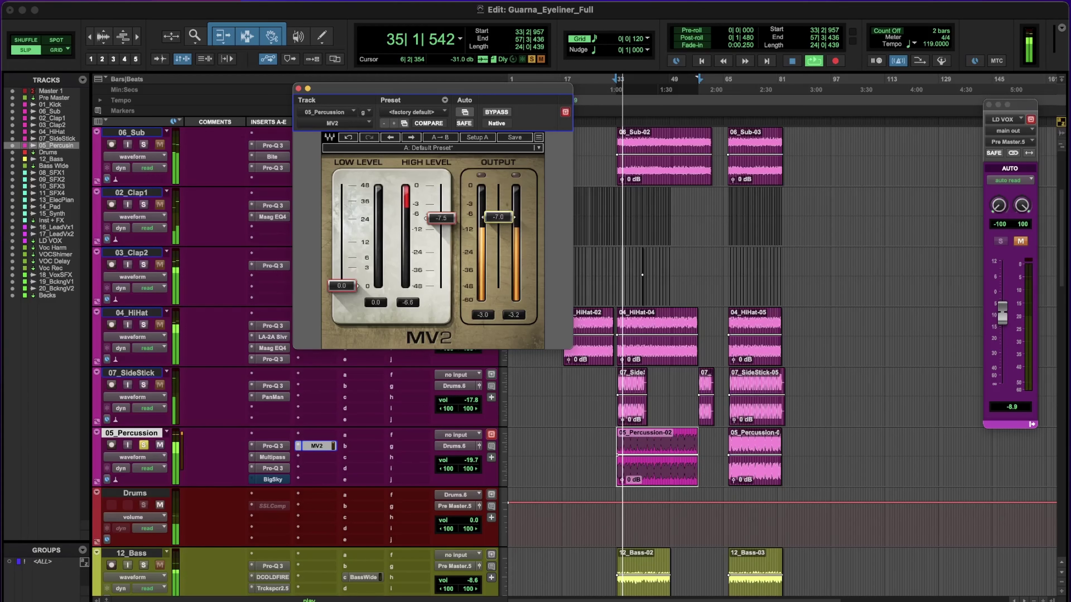
pyautogui.moveTo(339, 287); pyautogui.dragTo(345, 227)
pyautogui.moveTo(498, 217); pyautogui.dragTo(498, 222)
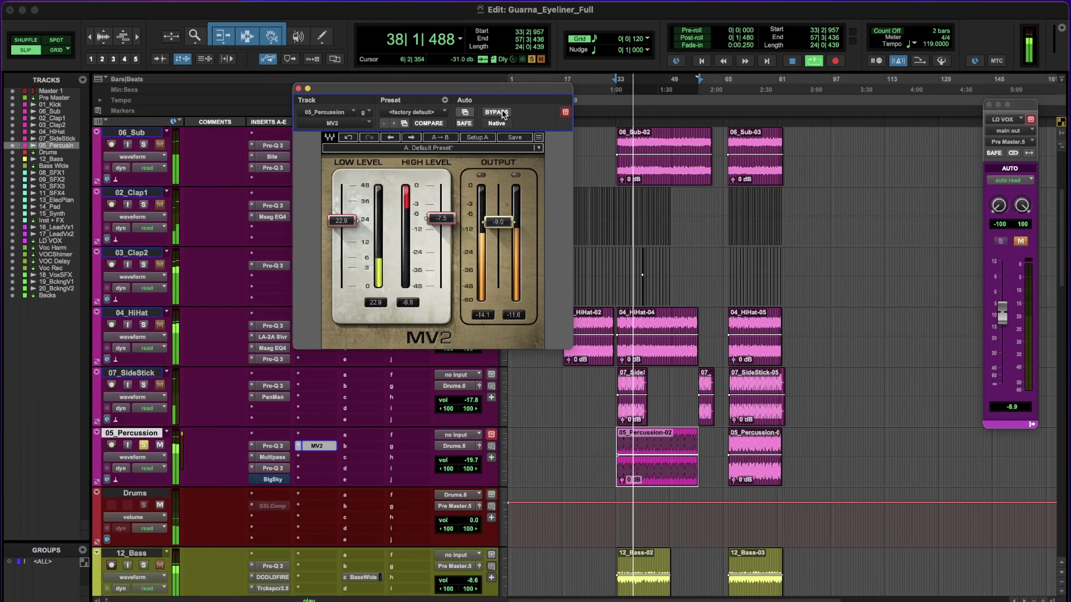
pyautogui.moveTo(498, 220); pyautogui.dragTo(498, 232)
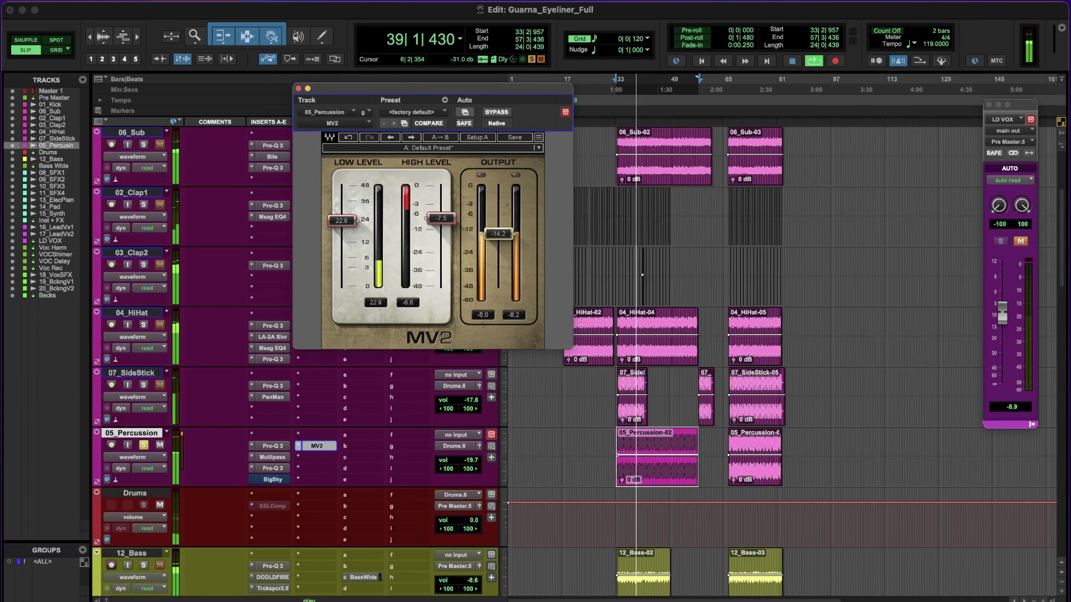
# Compare the playing percussion with the MV2 plug-in bypassed and active.
pyautogui.click(493, 113)
pyautogui.click(493, 113)
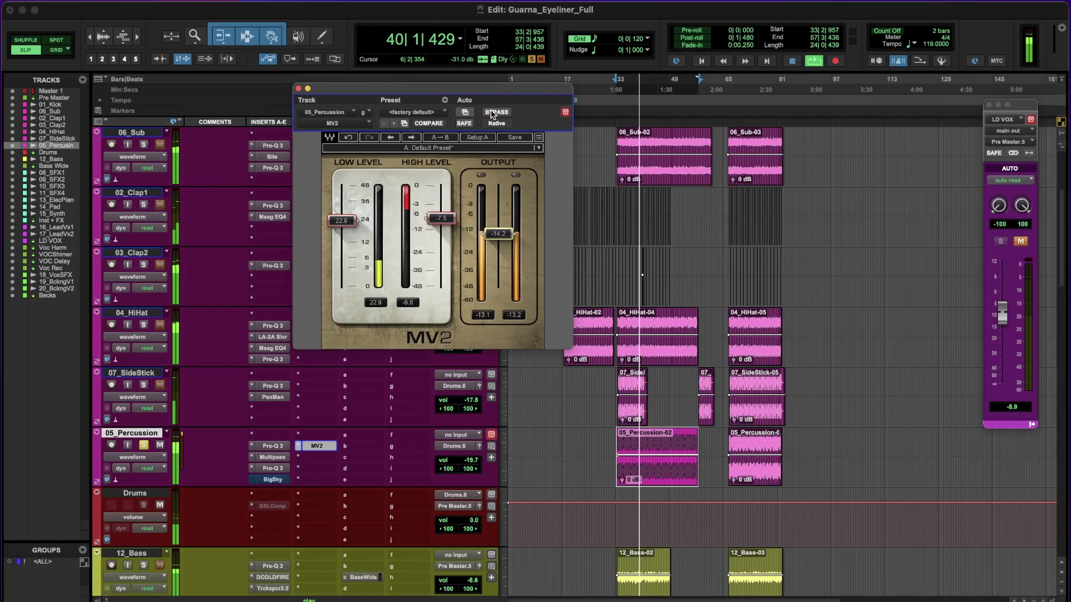
pyautogui.click(493, 113)
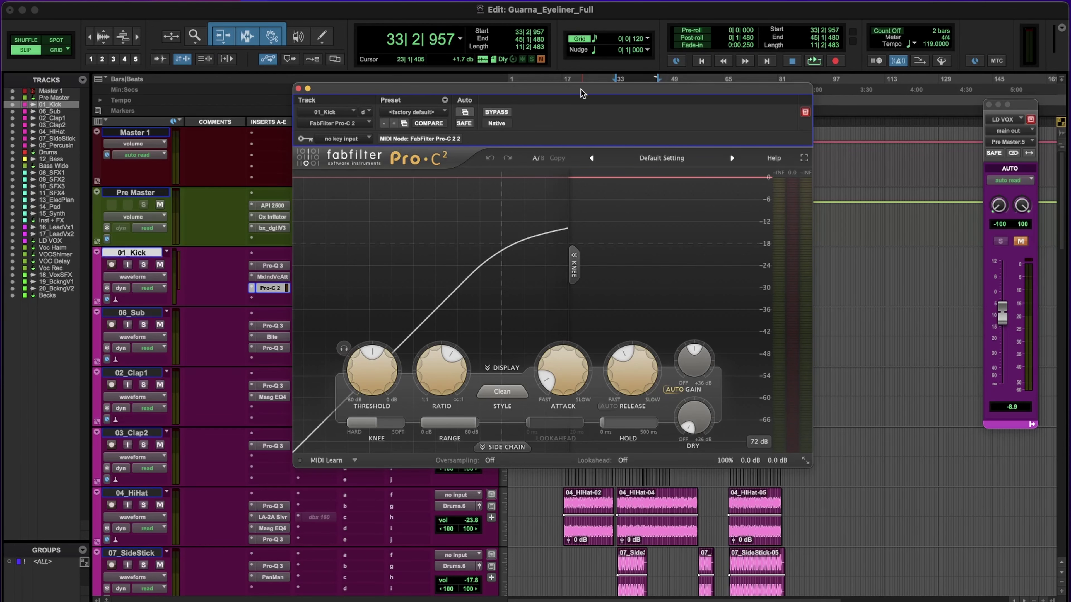
# Enable 24 dB/oct side-chain filters in the kick's Pro-C 2, with the low cut at 100 Hz and the high cut at about 2238.9 Hz.
pyautogui.moveTo(584, 87); pyautogui.dragTo(607, 43)
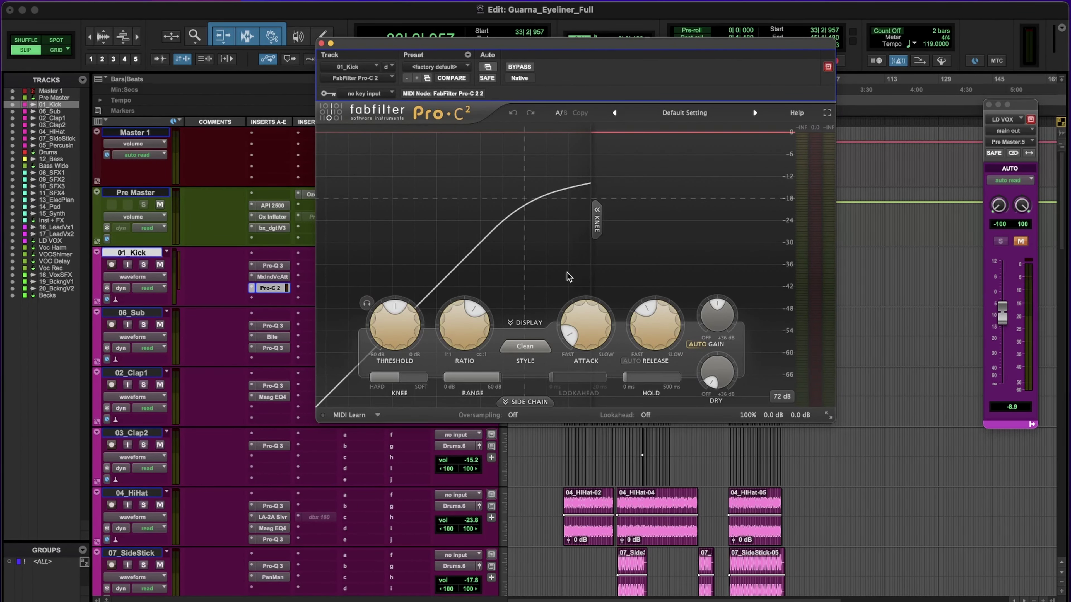
pyautogui.click(532, 402)
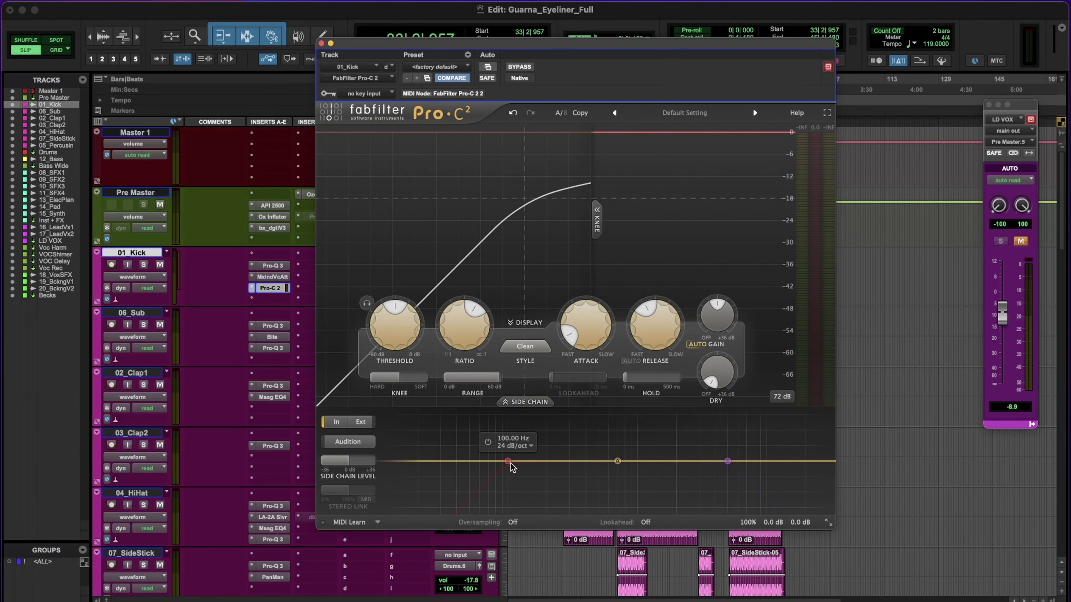
pyautogui.click(487, 442)
pyautogui.click(707, 442)
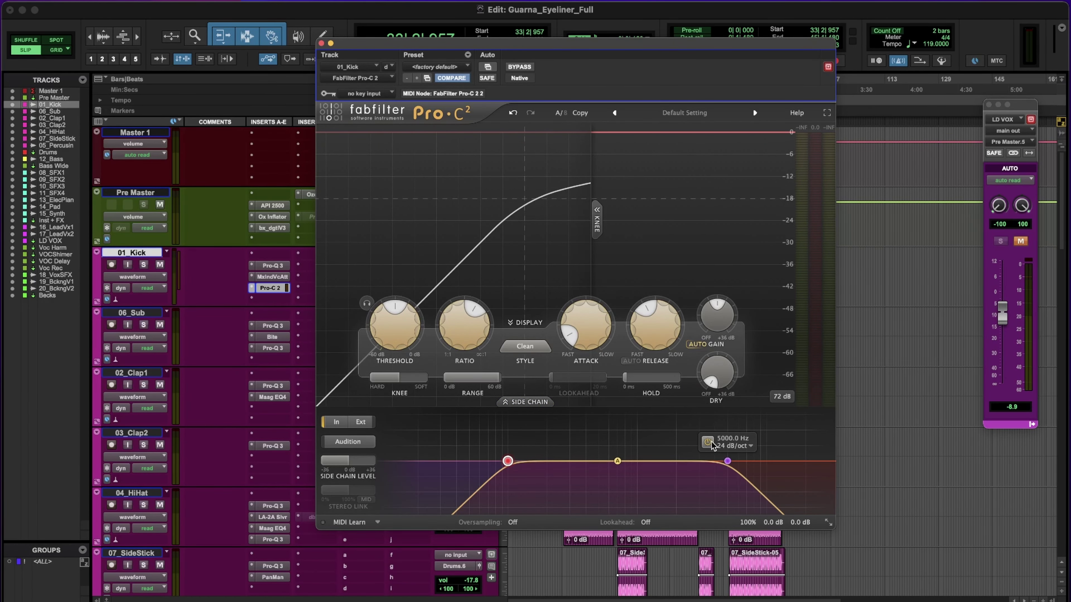
pyautogui.moveTo(727, 462); pyautogui.dragTo(681, 461)
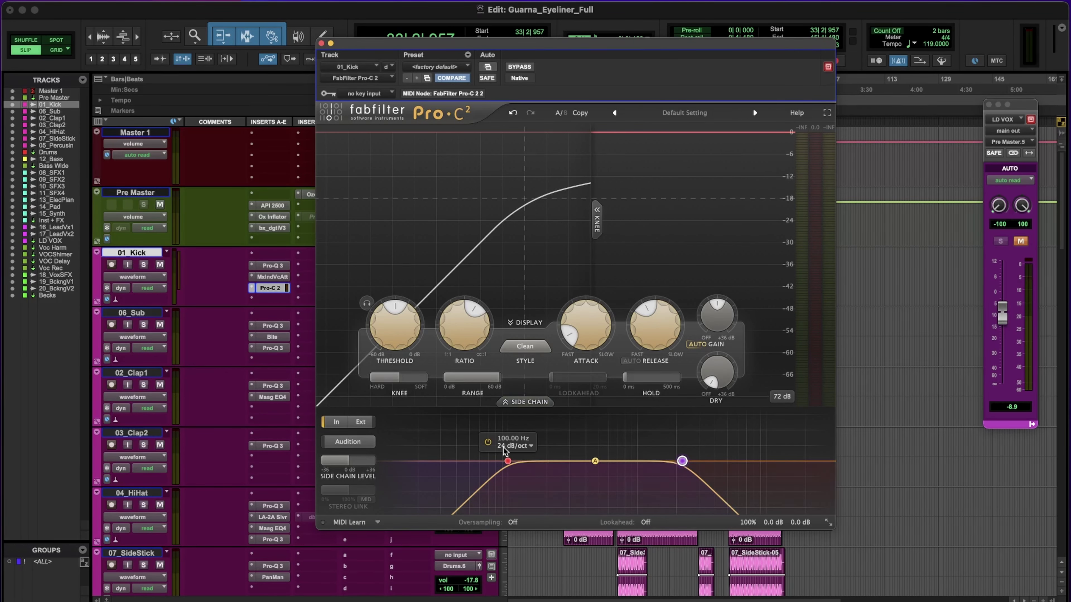
pyautogui.click(548, 402)
# Try the Classic, Opto and Vocal compression styles in the kick's Pro-C 2 and return to Clean.
pyautogui.click(537, 347)
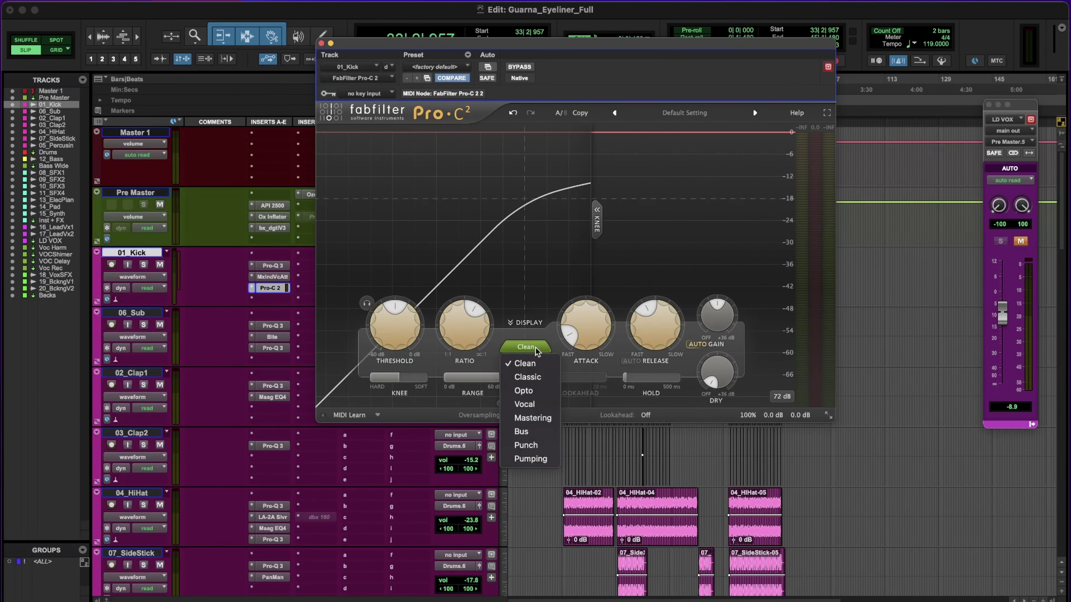
pyautogui.click(547, 382)
pyautogui.click(526, 347)
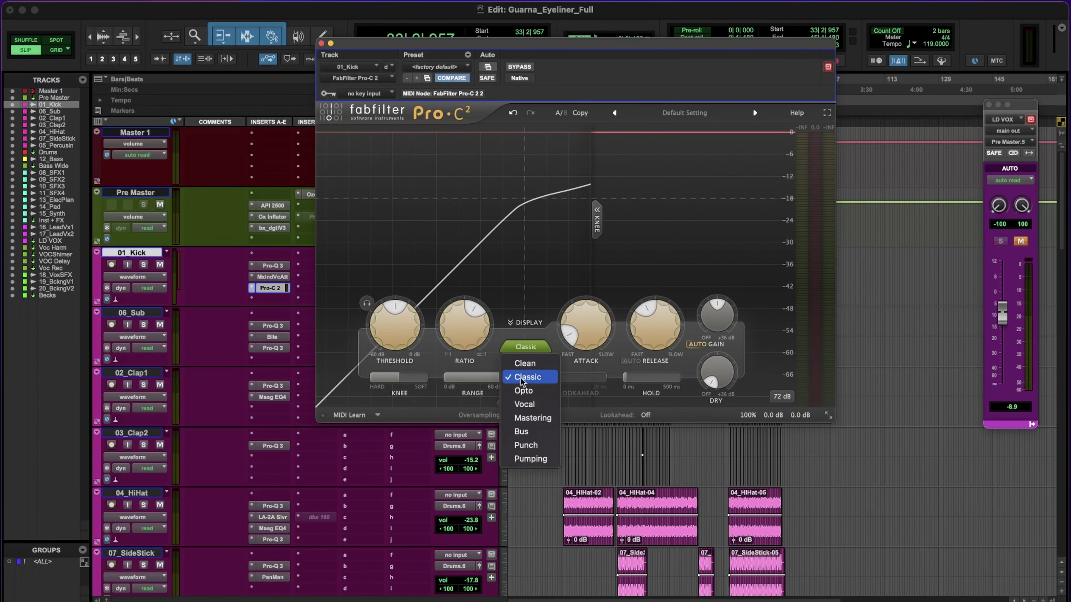
pyautogui.click(525, 391)
pyautogui.click(529, 347)
pyautogui.click(527, 404)
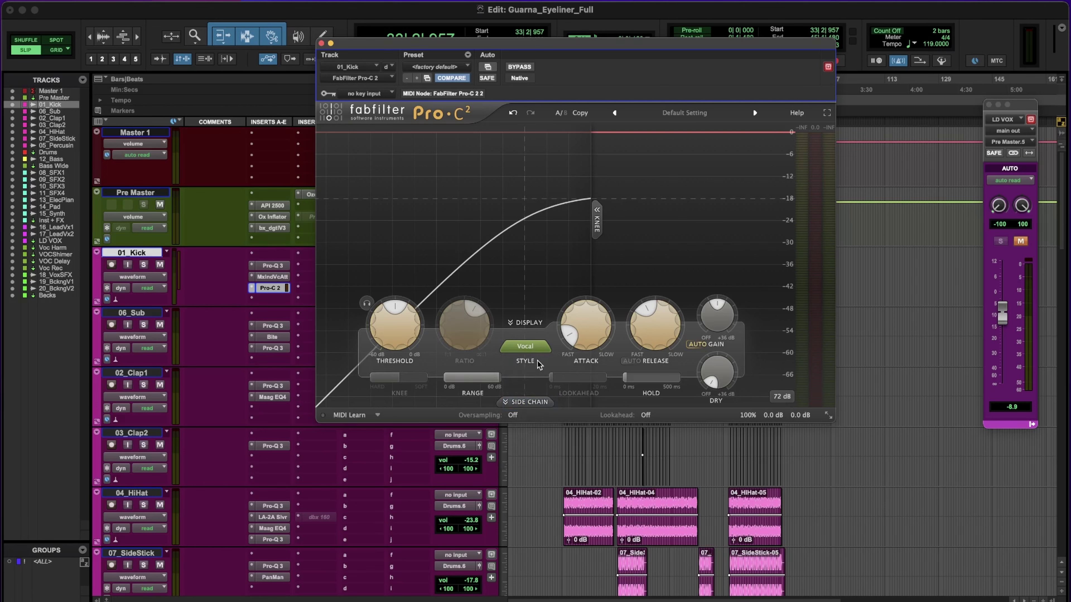
pyautogui.click(535, 347)
pyautogui.click(525, 363)
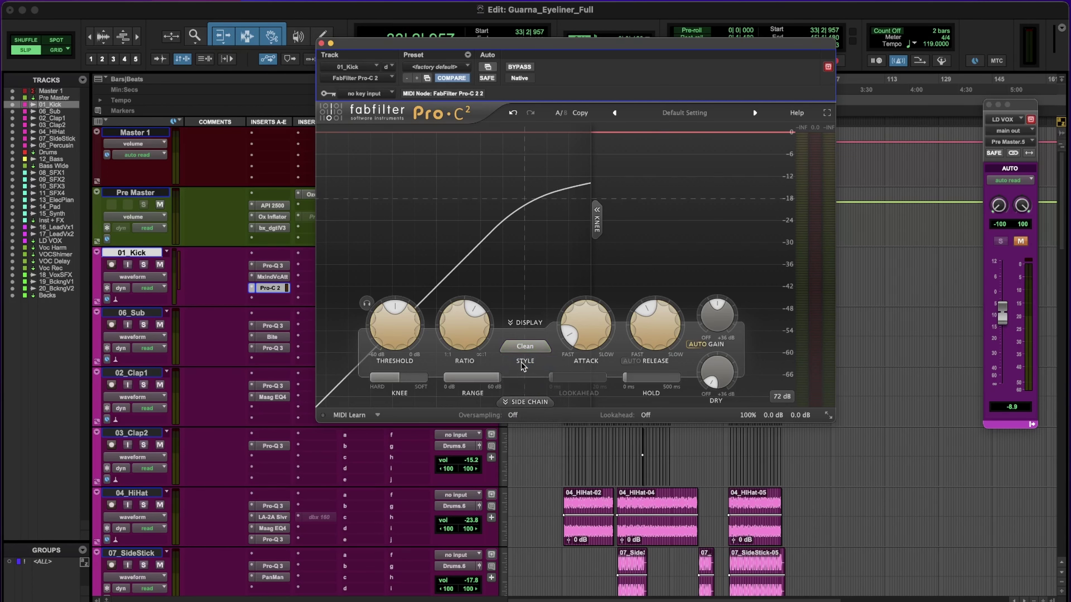
# Solo the 01_Kick track and lower the Pro-C 2 threshold during playback.
pyautogui.click(143, 264)
pyautogui.press('space')
pyautogui.moveTo(377, 322); pyautogui.dragTo(375, 332)
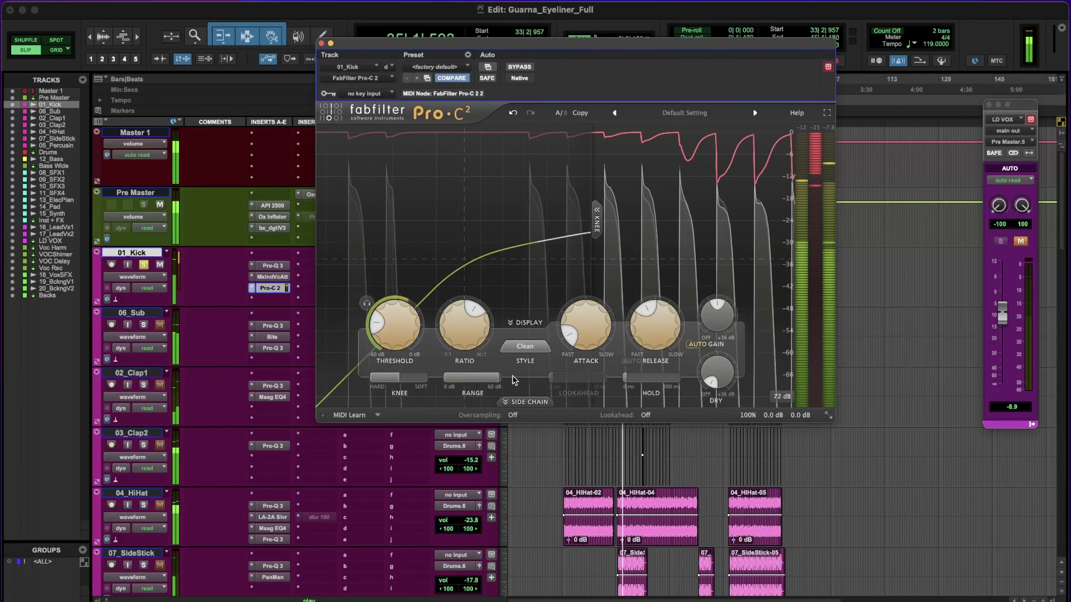
# Lower the cutoff frequencies of both side-chain filters in the kick's Pro-C 2 and raise its ratio.
pyautogui.click(527, 402)
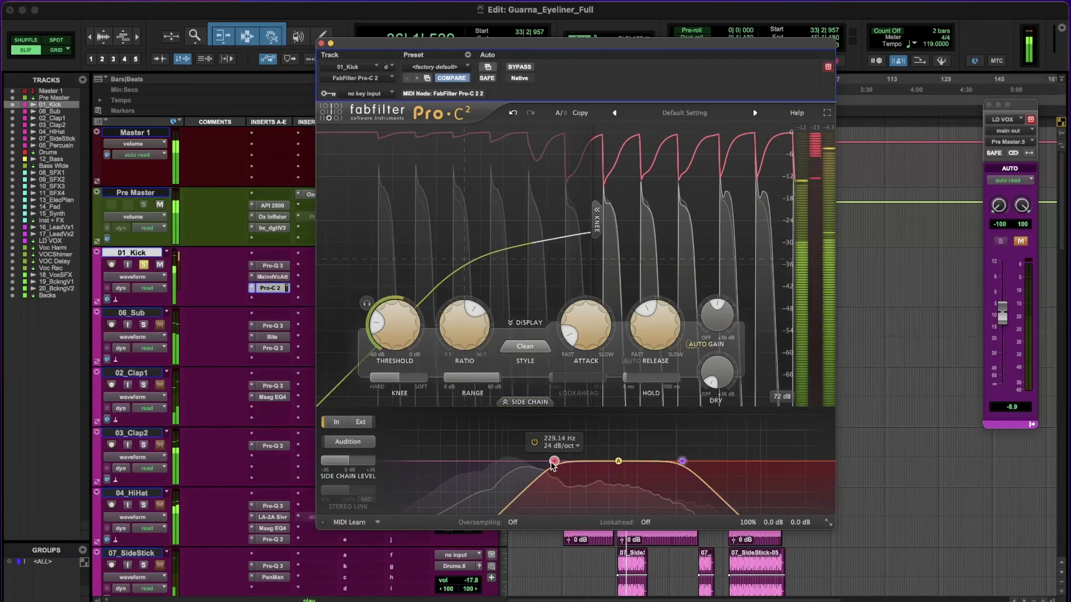
pyautogui.moveTo(451, 459); pyautogui.dragTo(430, 461)
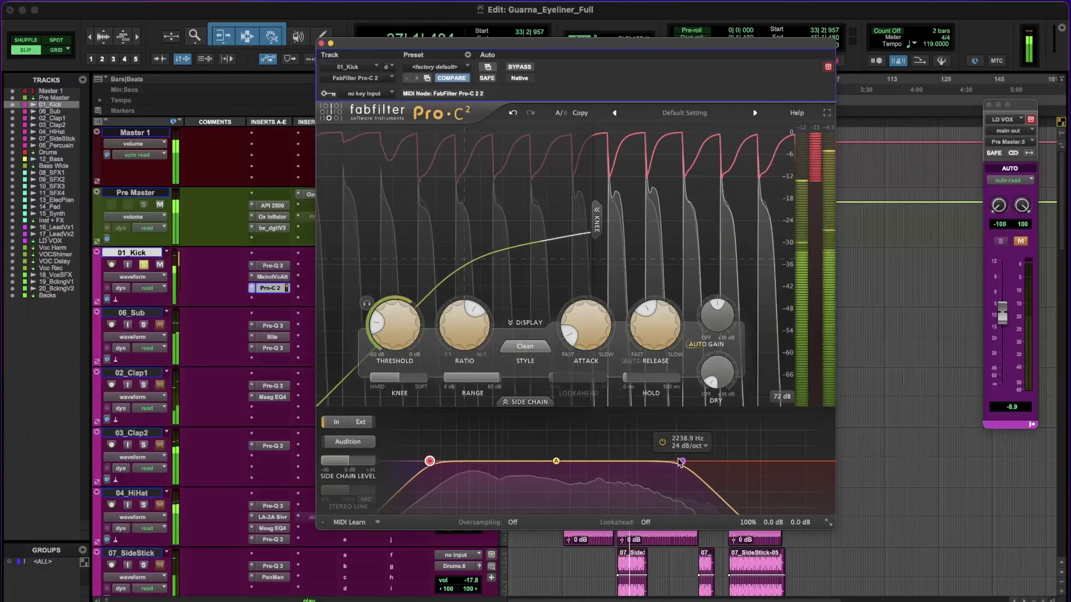
pyautogui.moveTo(682, 461); pyautogui.dragTo(574, 463)
pyautogui.moveTo(464, 321); pyautogui.dragTo(475, 300)
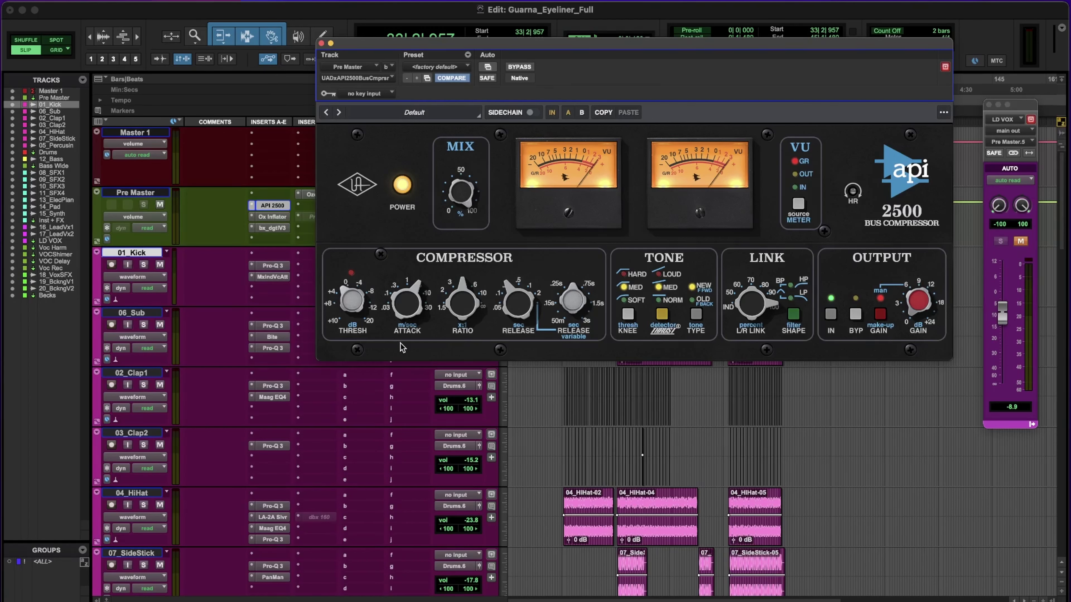
pyautogui.moveTo(472, 307)
pyautogui.mouseDown()
pyautogui.moveTo(463, 340)
pyautogui.moveTo(463, 308)
pyautogui.mouseUp()
pyautogui.moveTo(550, 45); pyautogui.dragTo(547, 54)
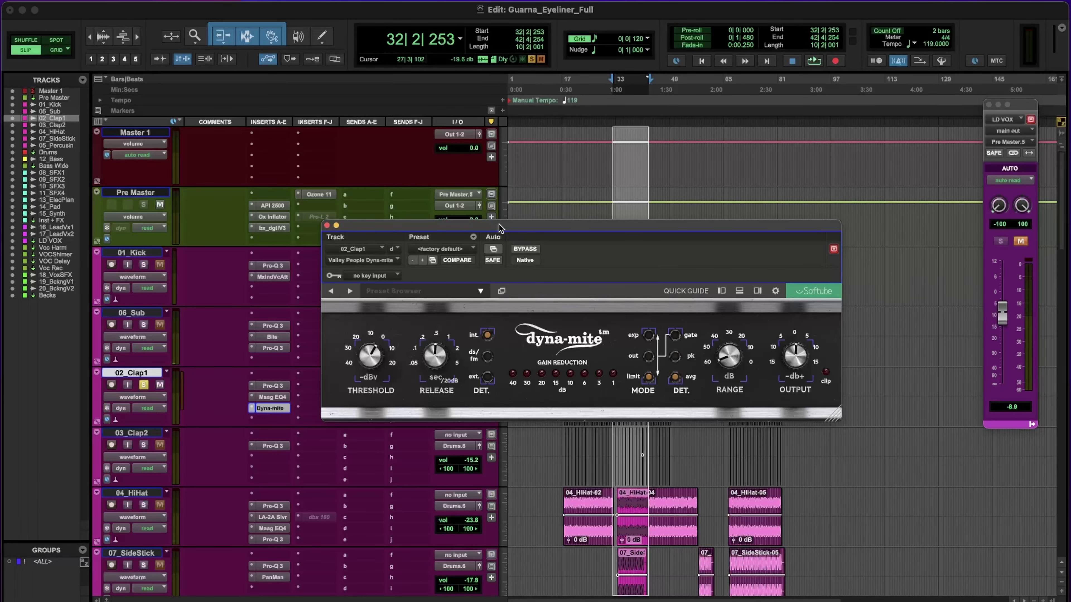
pyautogui.moveTo(499, 224); pyautogui.dragTo(509, 174)
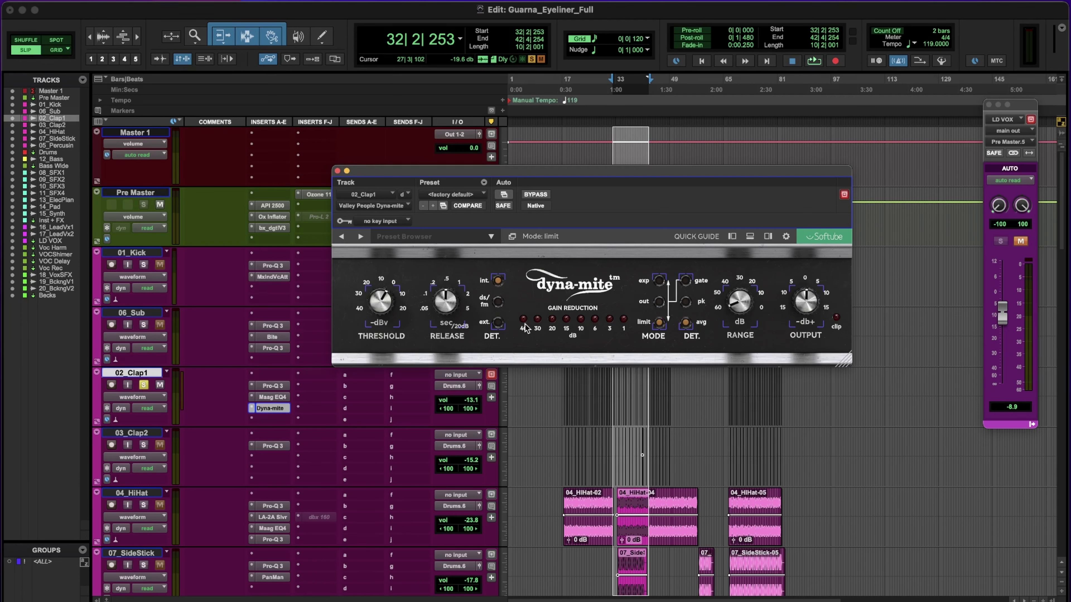
# Play the 02_Clap1 track with the Dyna-mite bypassed and switch the compressor back on during playback.
pyautogui.click(535, 195)
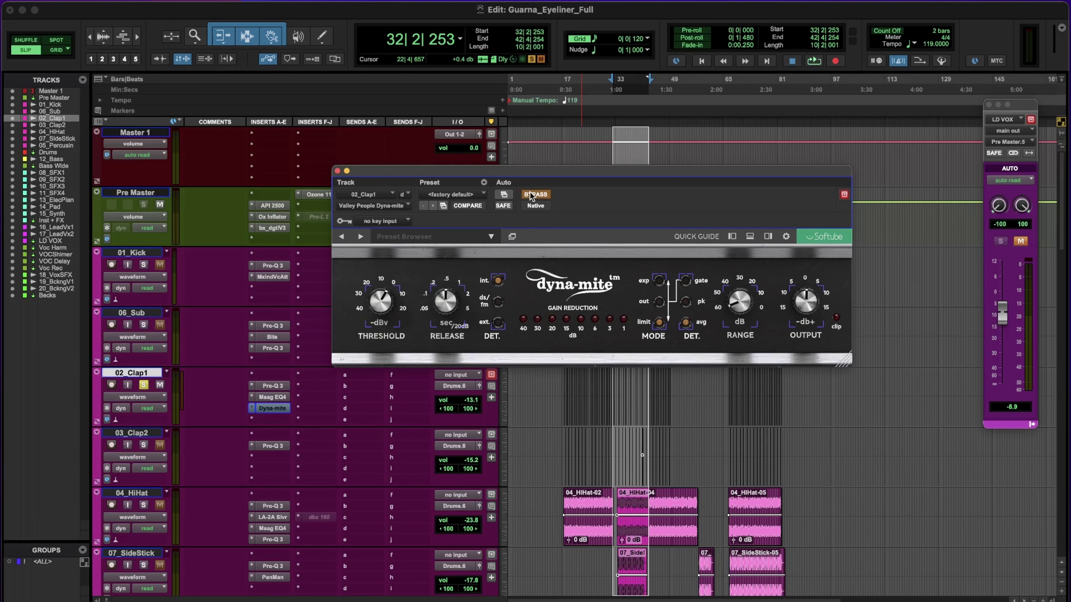
pyautogui.press('space')
pyautogui.click(535, 195)
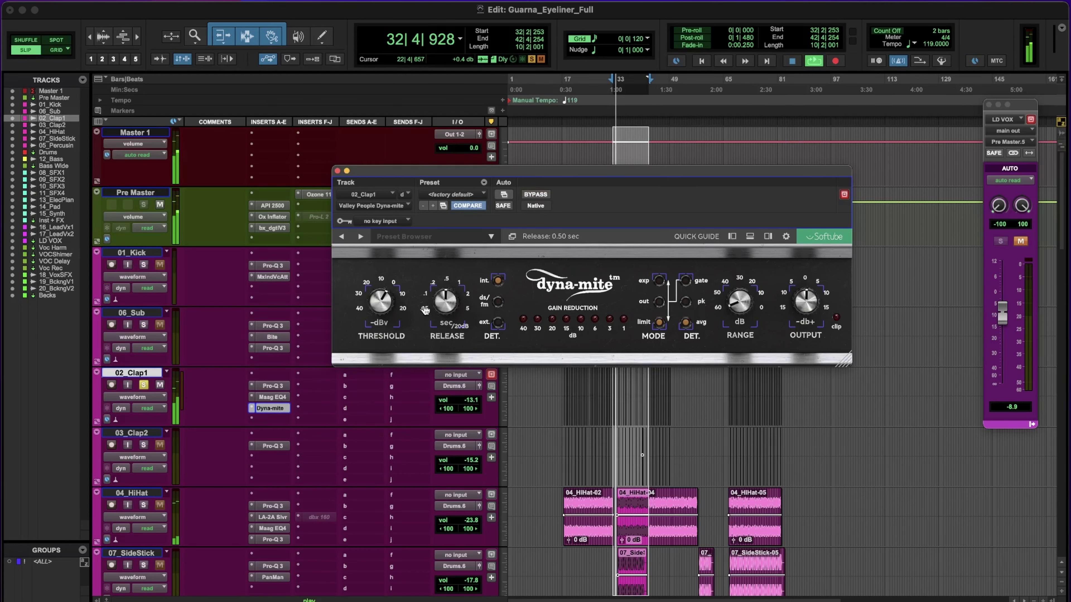
# Set the clap's Dyna-mite threshold to -18.5 dBv and output to -5.0 dB, comparing the result with the bypassed sound.
pyautogui.moveTo(379, 300)
pyautogui.mouseDown()
pyautogui.moveTo(377, 336)
pyautogui.moveTo(375, 314)
pyautogui.mouseUp()
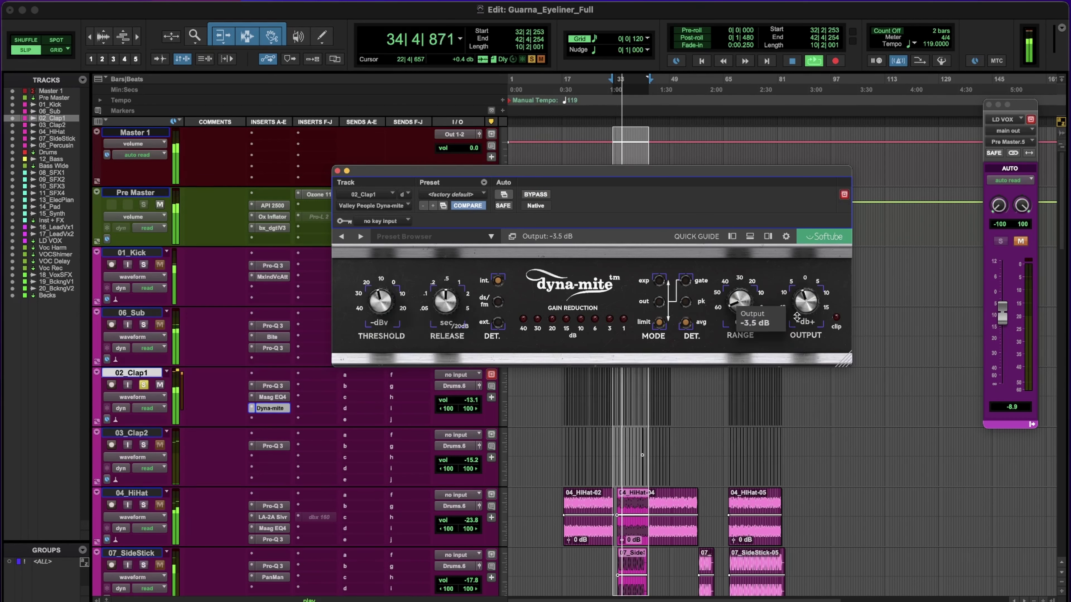
pyautogui.click(536, 194)
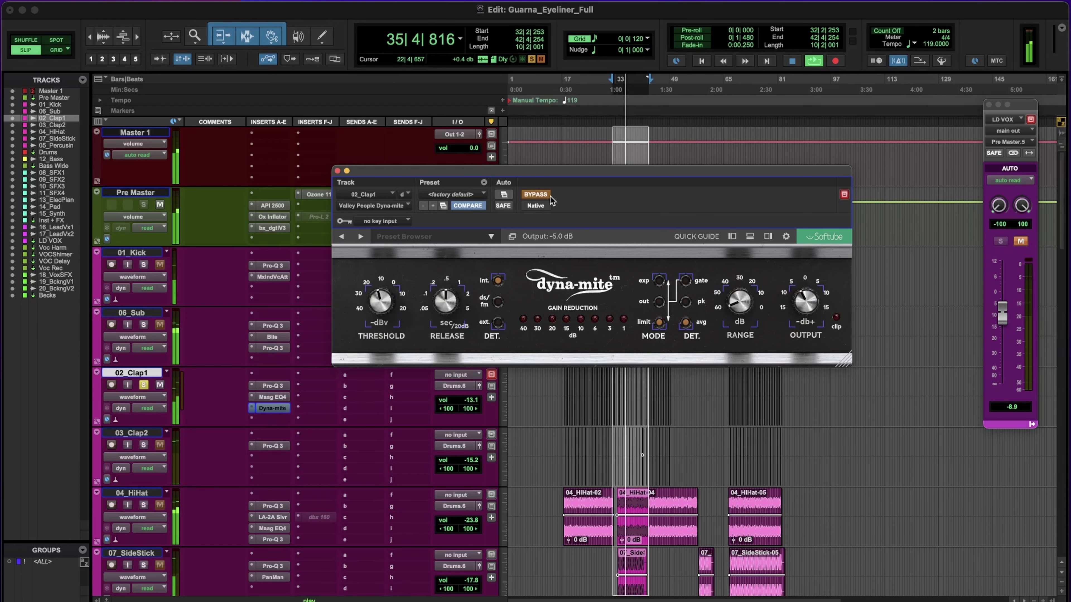
pyautogui.click(543, 196)
pyautogui.moveTo(381, 302); pyautogui.dragTo(380, 309)
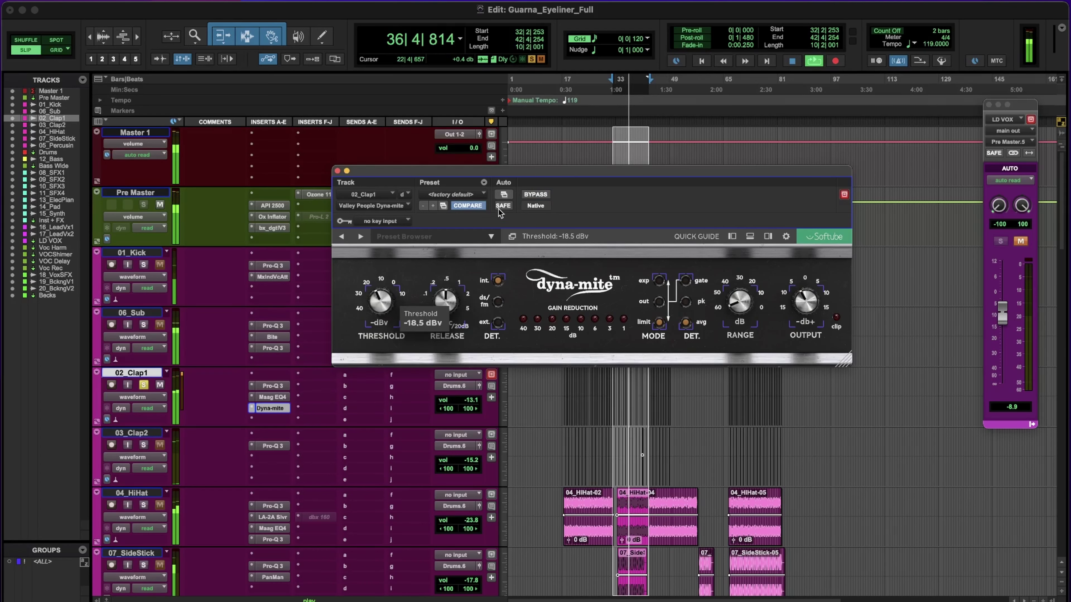
pyautogui.click(528, 196)
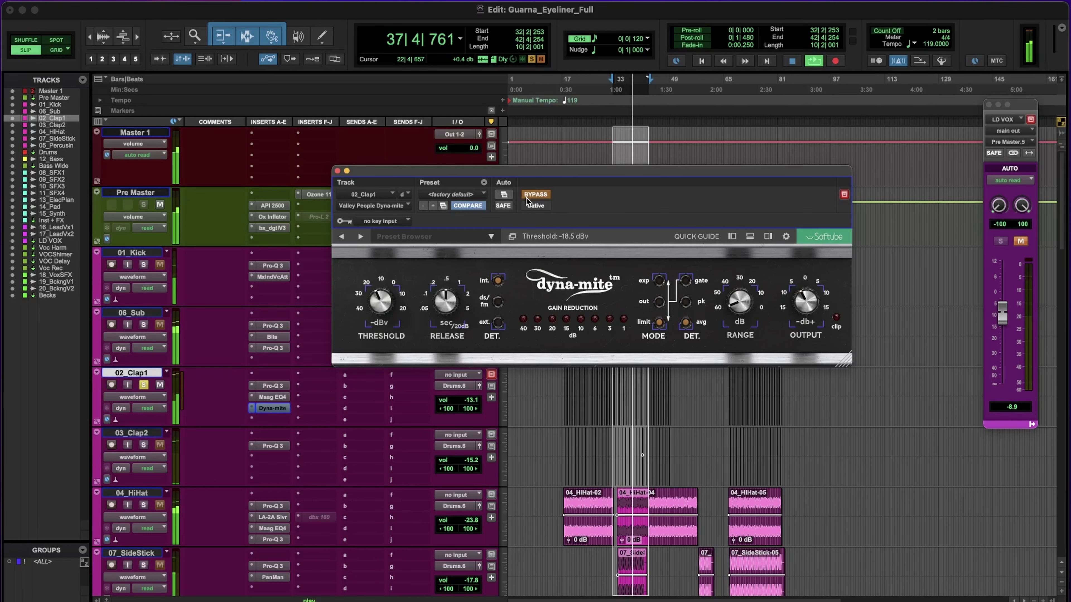
pyautogui.click(527, 198)
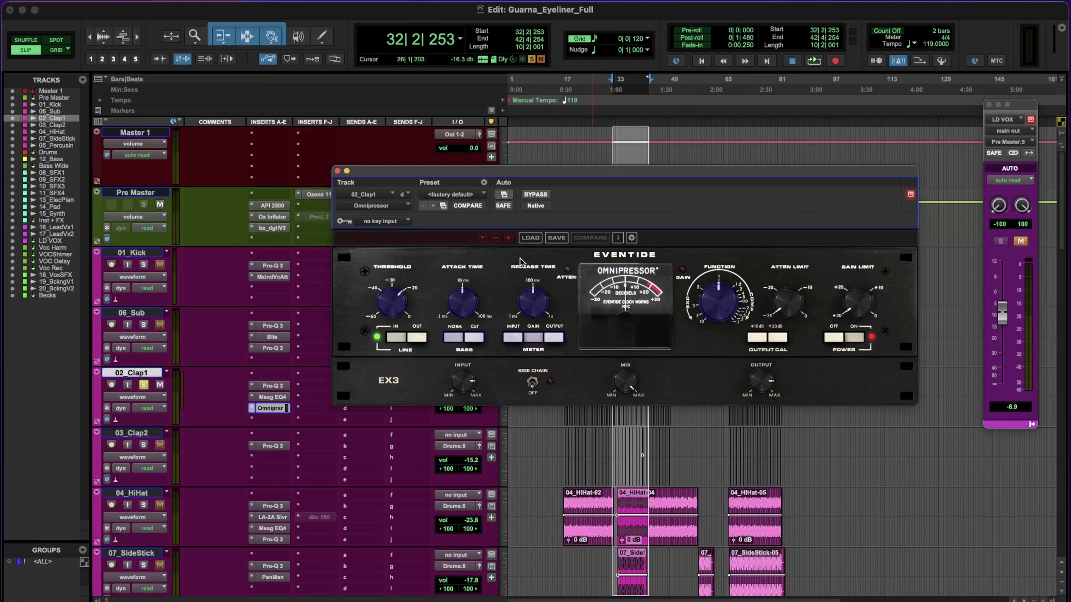
# Adjust the Omnipressor's function and set its output to -6.7 dB while playing 02_Clap1, comparing it with the bypassed sound.
pyautogui.press('space')
pyautogui.click(738, 277)
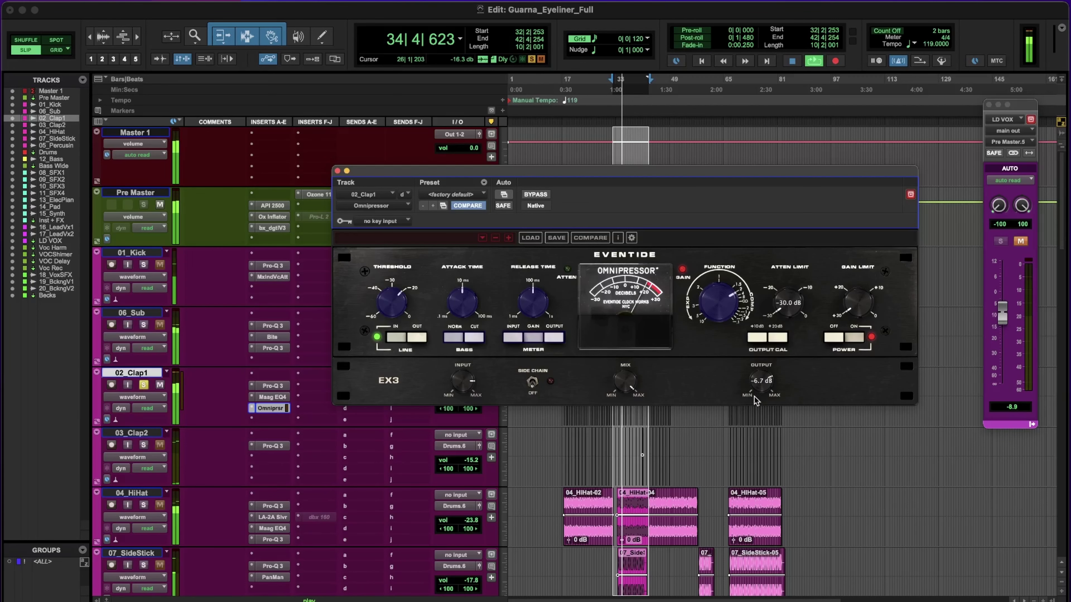
pyautogui.click(539, 197)
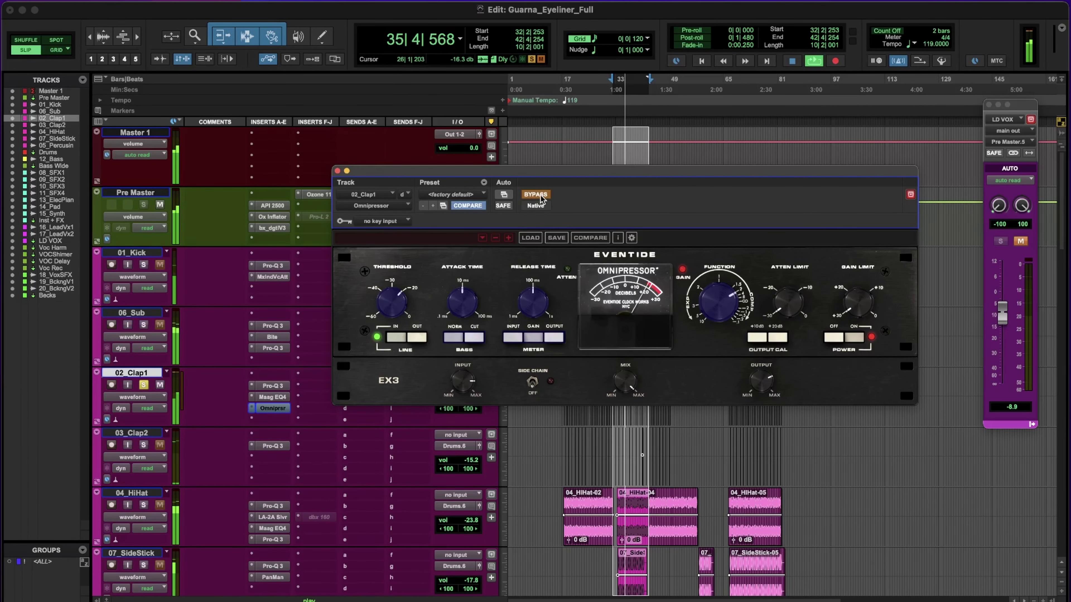
pyautogui.click(541, 198)
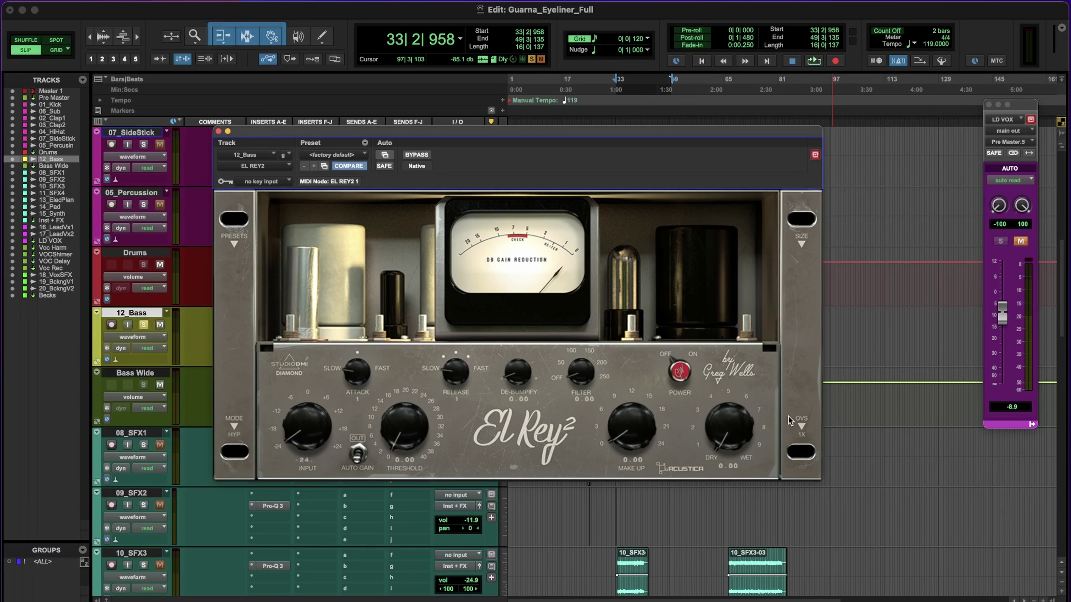
# Look at the oversampling control of El Rey2 on the 12_Bass track and reposition the plug-in window.
pyautogui.click(803, 428)
pyautogui.click(800, 261)
pyautogui.moveTo(503, 134); pyautogui.dragTo(510, 137)
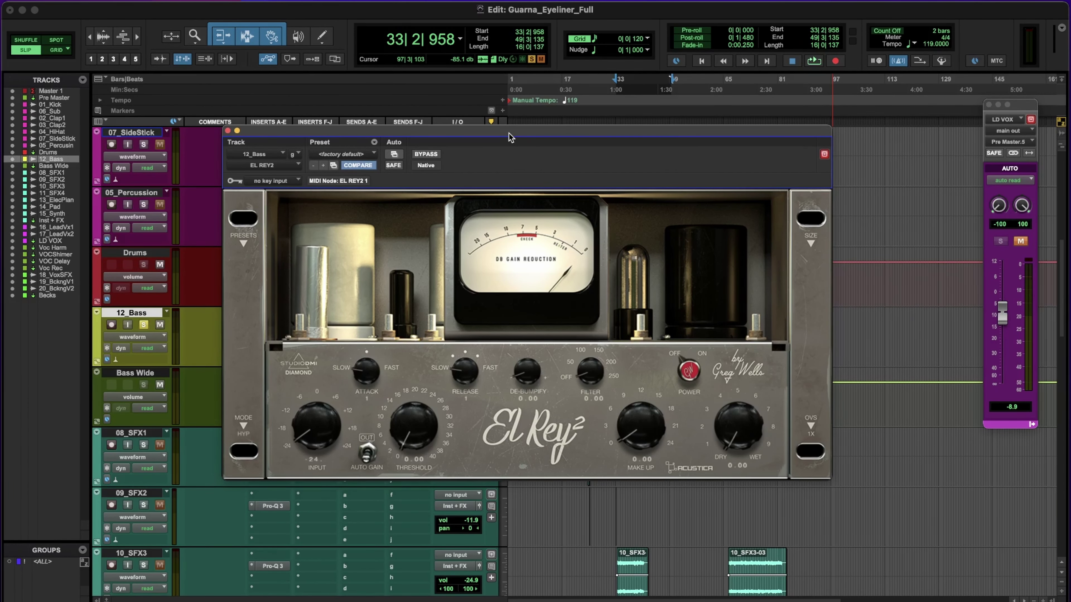
pyautogui.moveTo(510, 137); pyautogui.dragTo(549, 144)
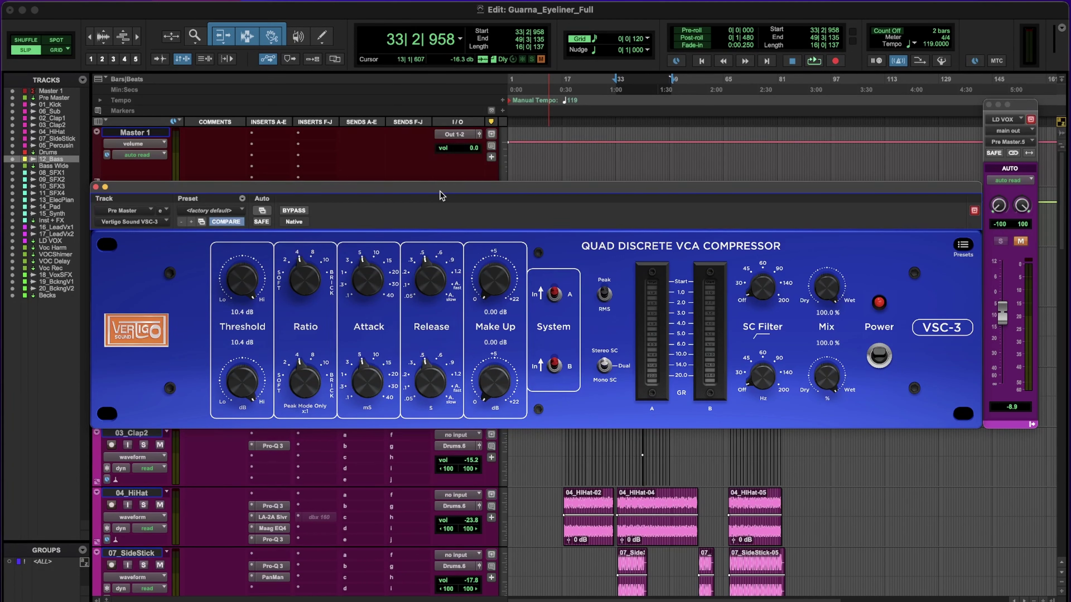
# Review the oversampling and zoom settings of the Pre Master's VSC-3, close them and adjust its side-chain filter.
pyautogui.click(167, 334)
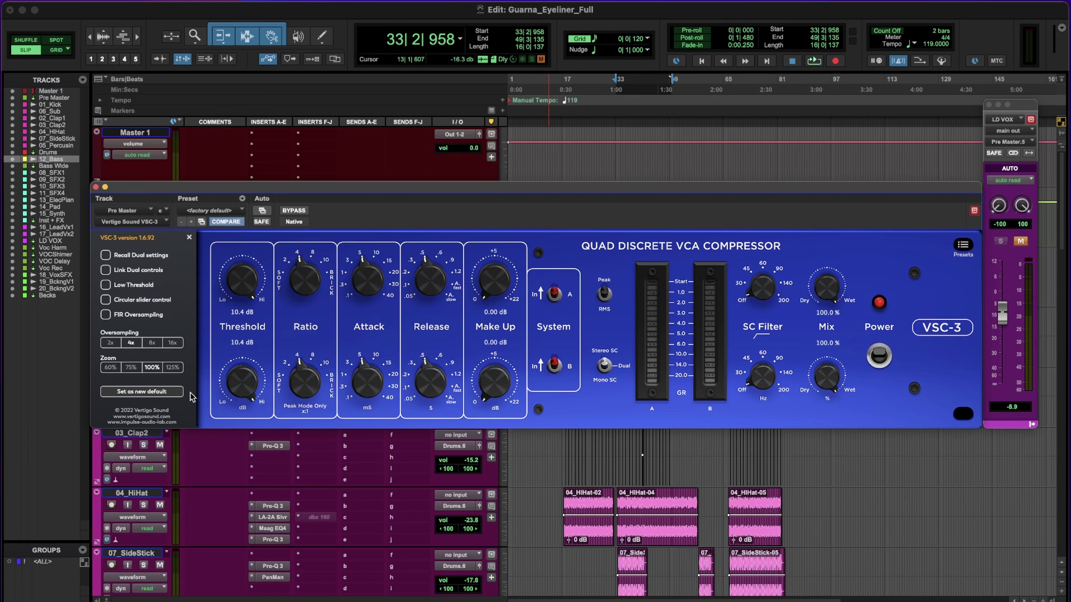
pyautogui.click(189, 237)
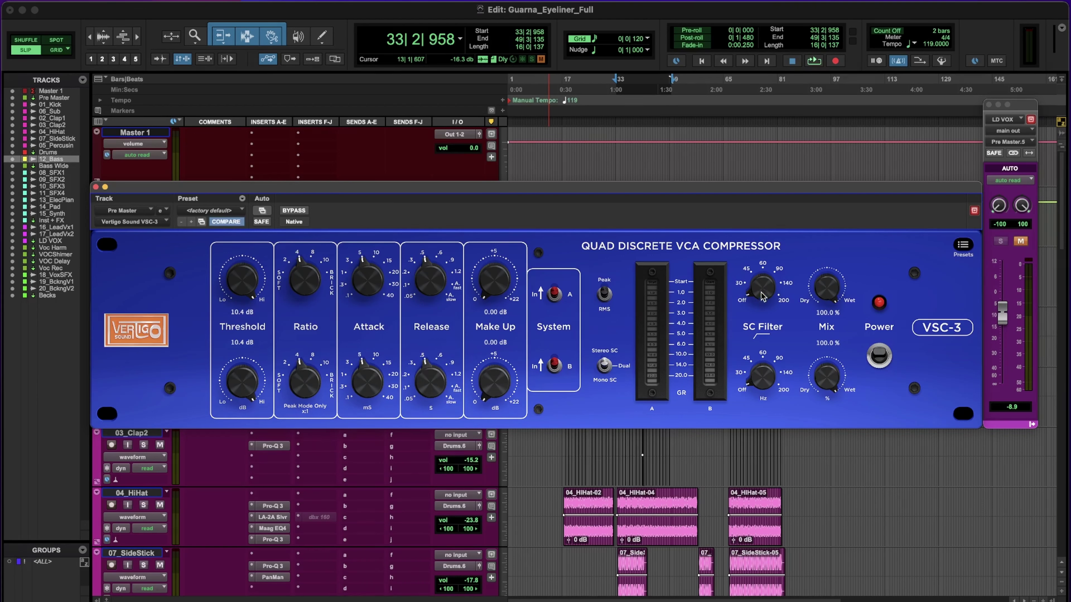
pyautogui.moveTo(753, 295); pyautogui.dragTo(774, 252)
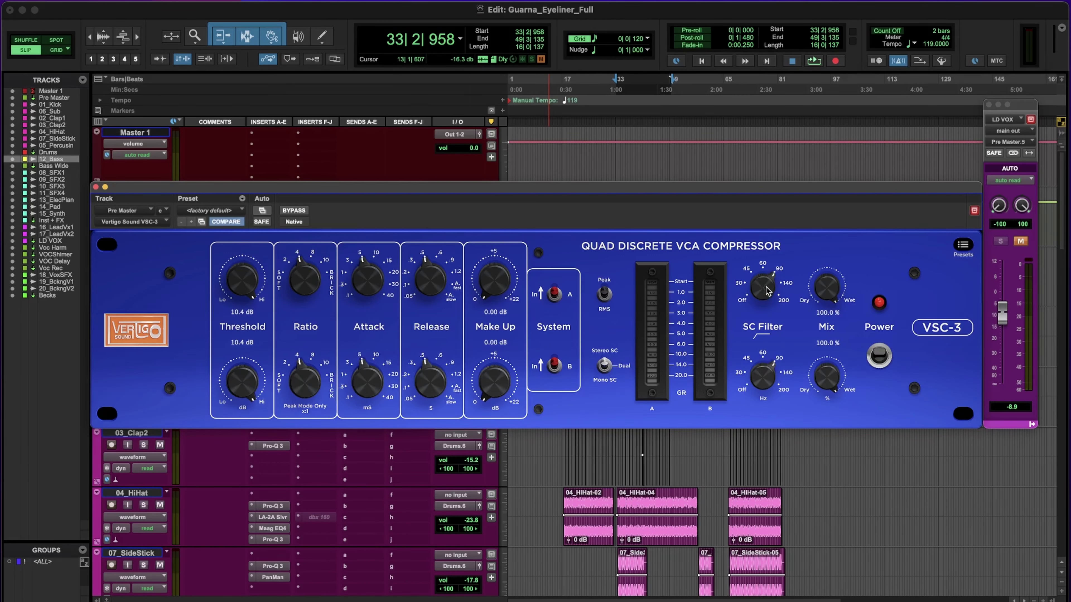